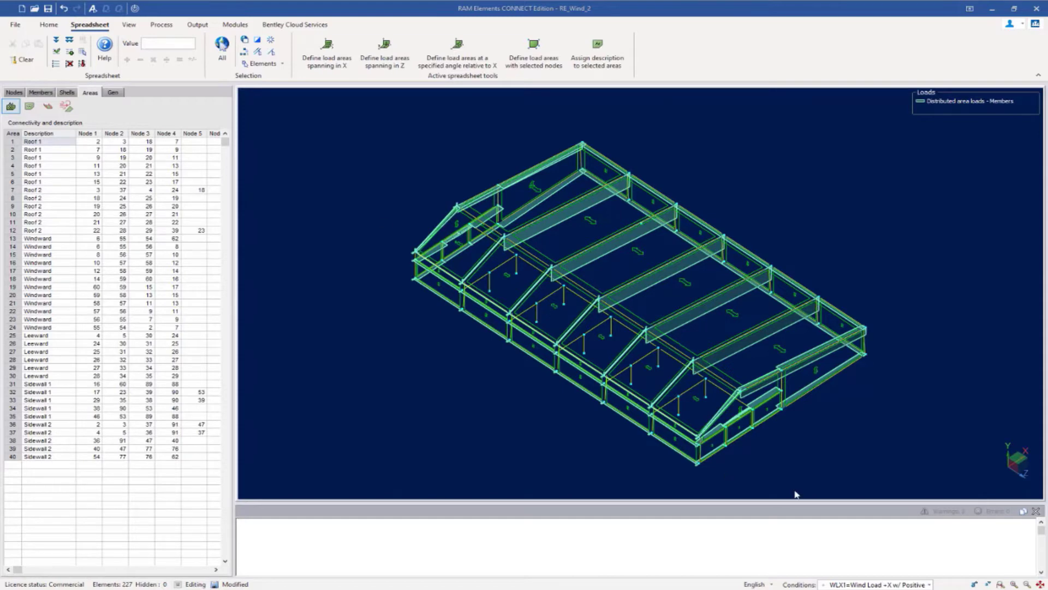
{"action": "left_click", "coordinate": [928, 585]}
{"action": "scroll", "coordinate": [925, 563], "scroll_direction": "down", "scroll_amount": 3}
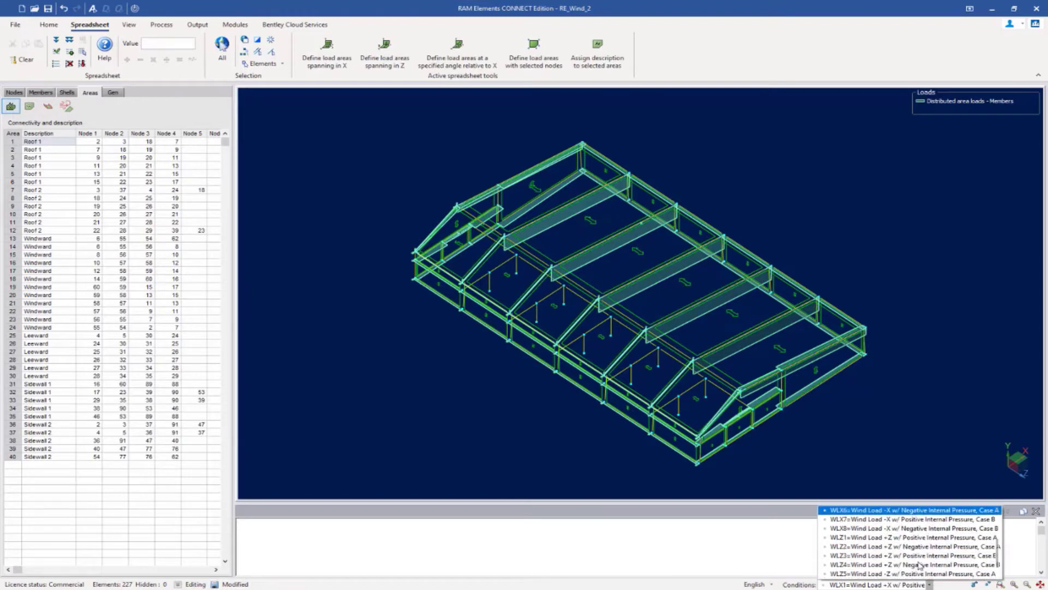
{"action": "scroll", "coordinate": [894, 553], "scroll_direction": "up", "scroll_amount": 3}
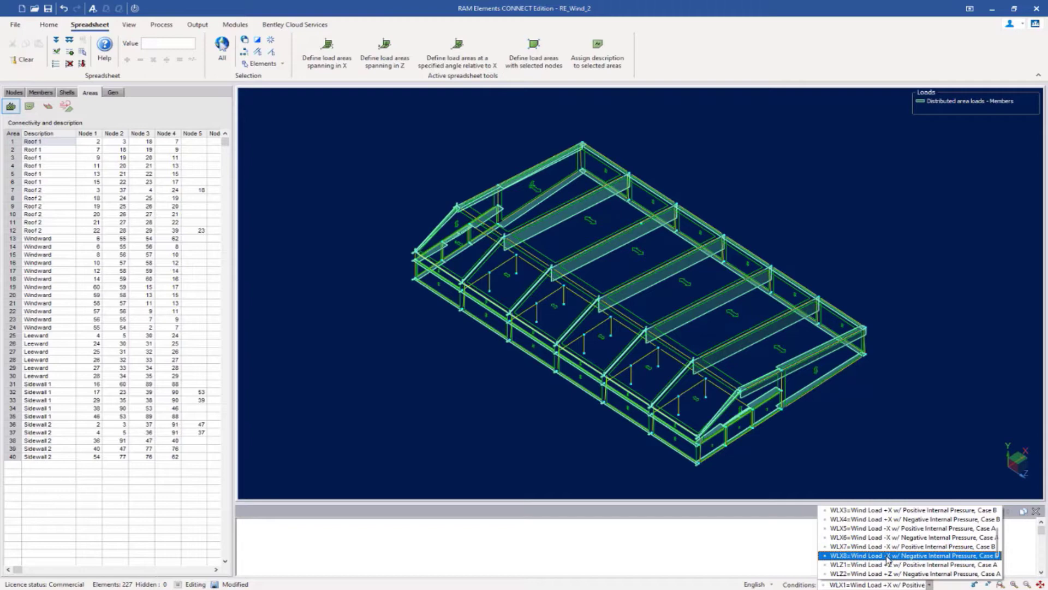
{"action": "scroll", "coordinate": [893, 557], "scroll_direction": "down", "scroll_amount": 2}
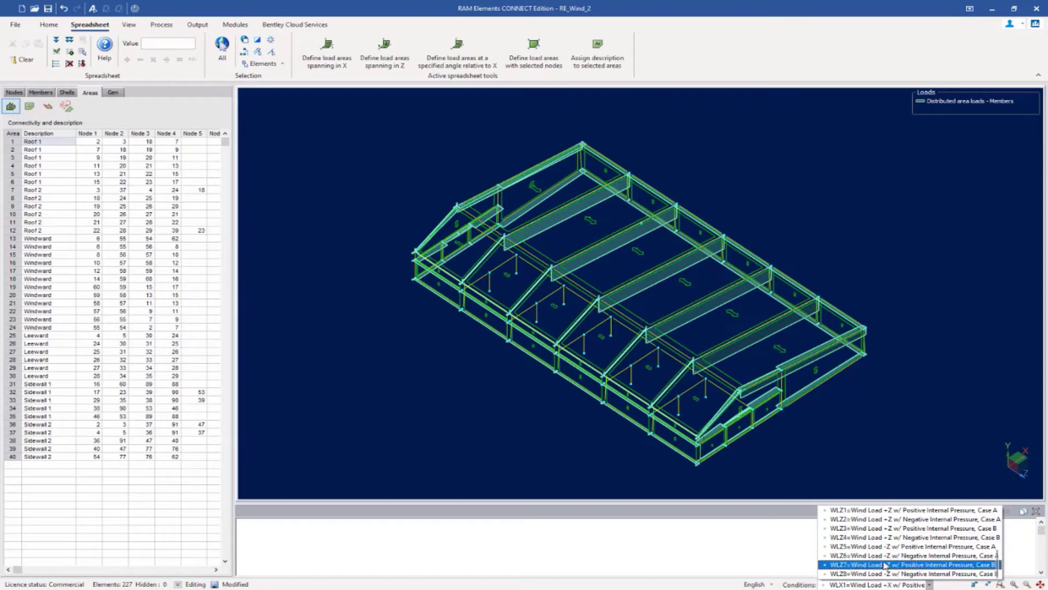
{"action": "left_click", "coordinate": [714, 64]}
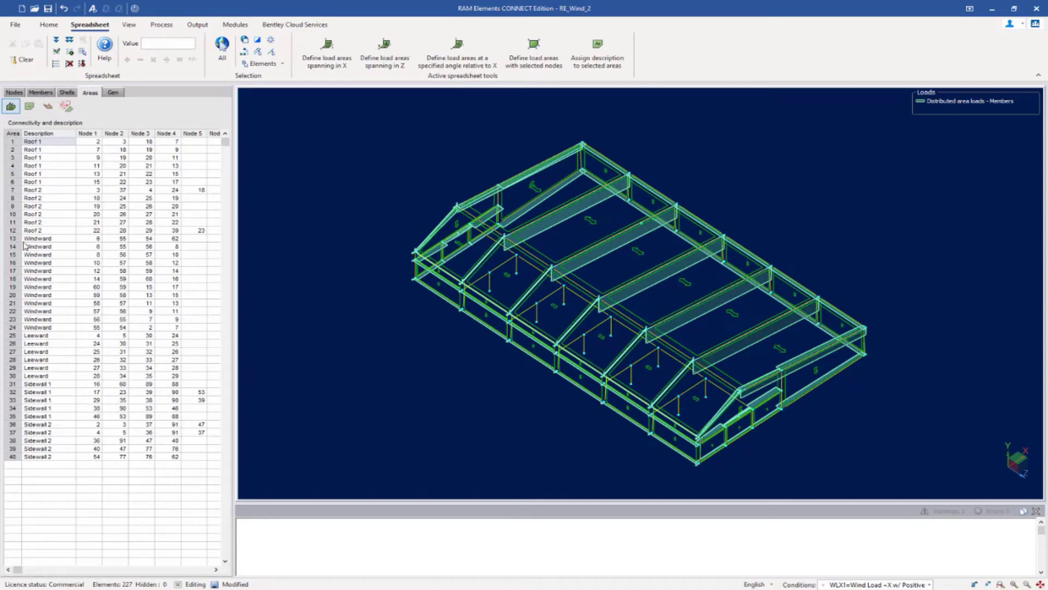
{"action": "left_click", "coordinate": [50, 25]}
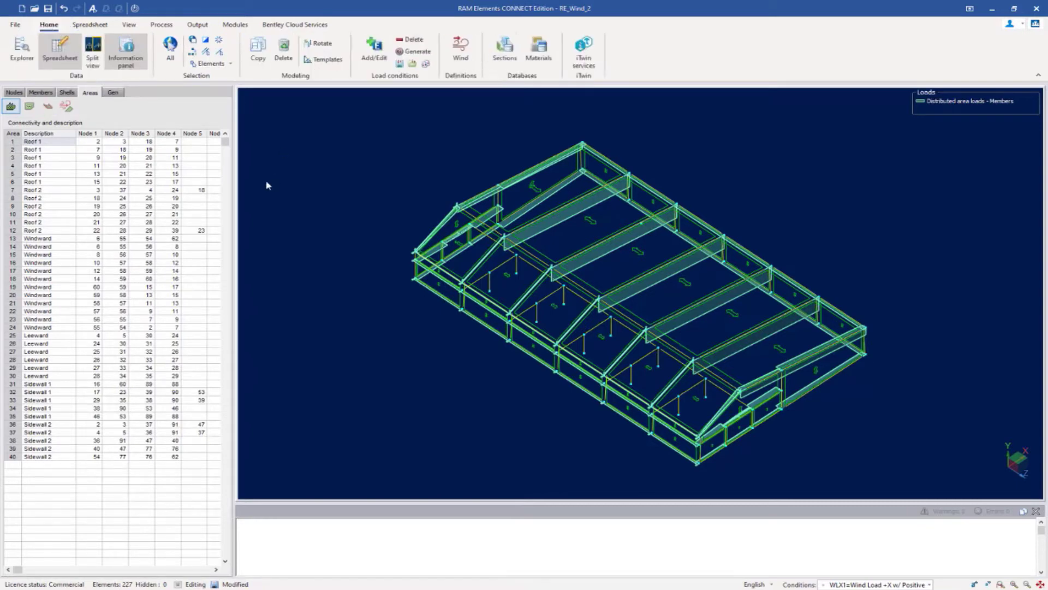
{"action": "left_click", "coordinate": [458, 55]}
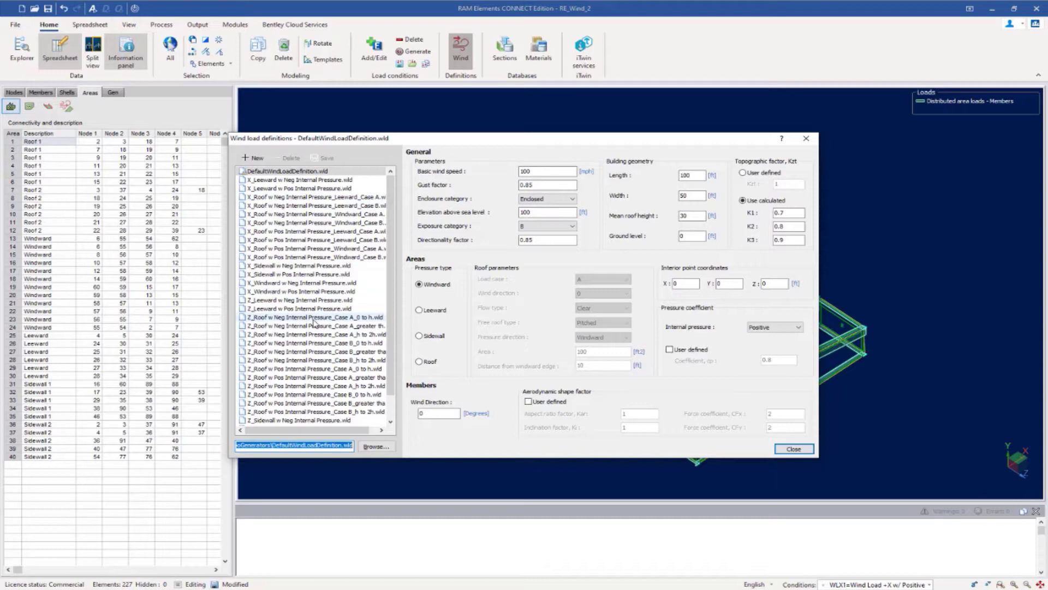
{"action": "left_click", "coordinate": [315, 317]}
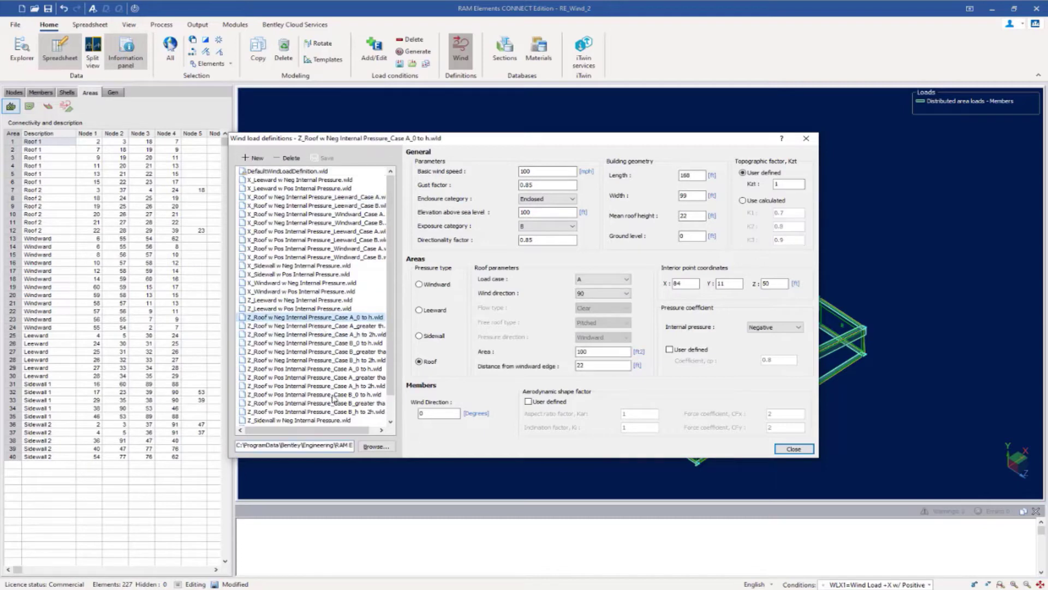
{"action": "left_click", "coordinate": [362, 447]}
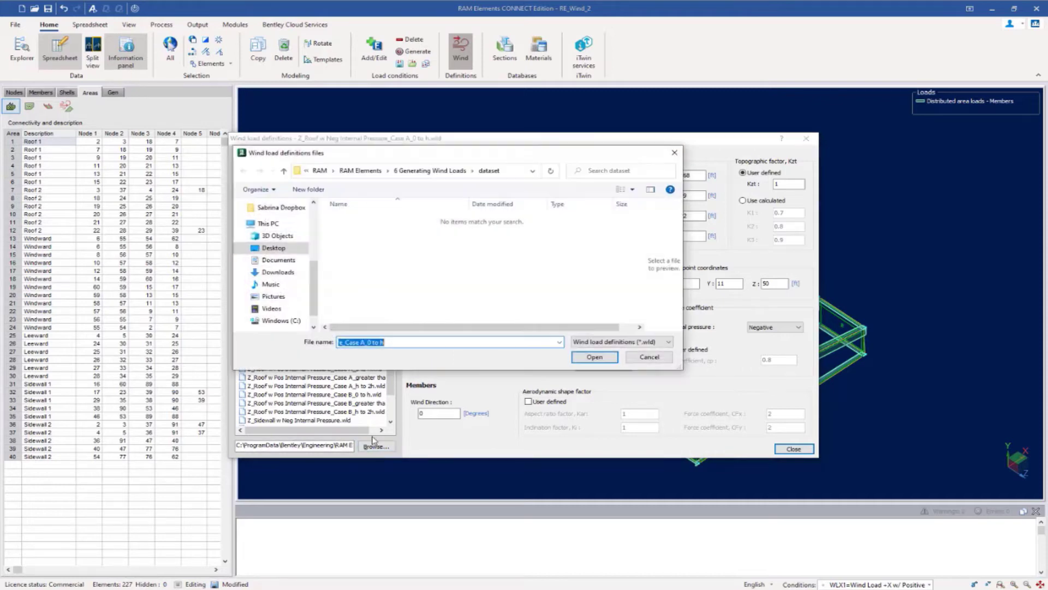
{"action": "left_click", "coordinate": [633, 358]}
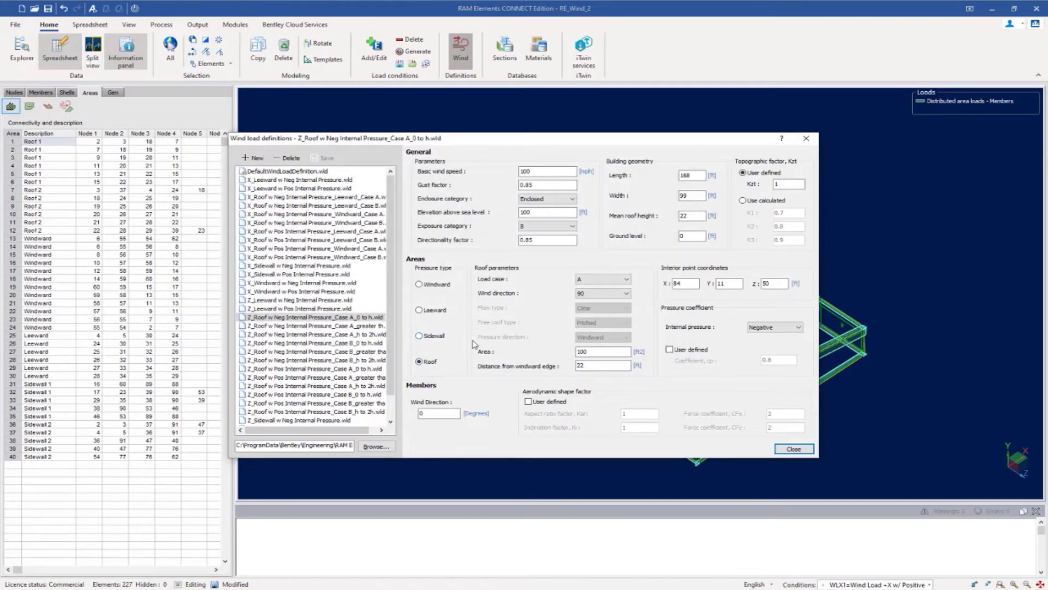
{"action": "left_click", "coordinate": [780, 451]}
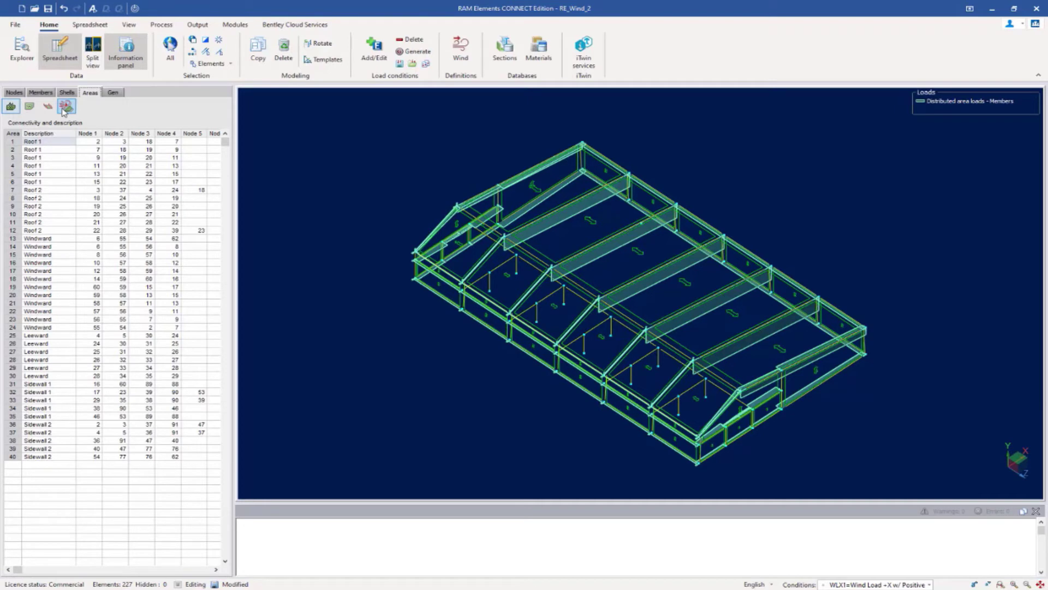
Step: Show the wind load definition assigned to each of the 40 areas and select the Definition column
{"action": "left_click", "coordinate": [65, 108]}
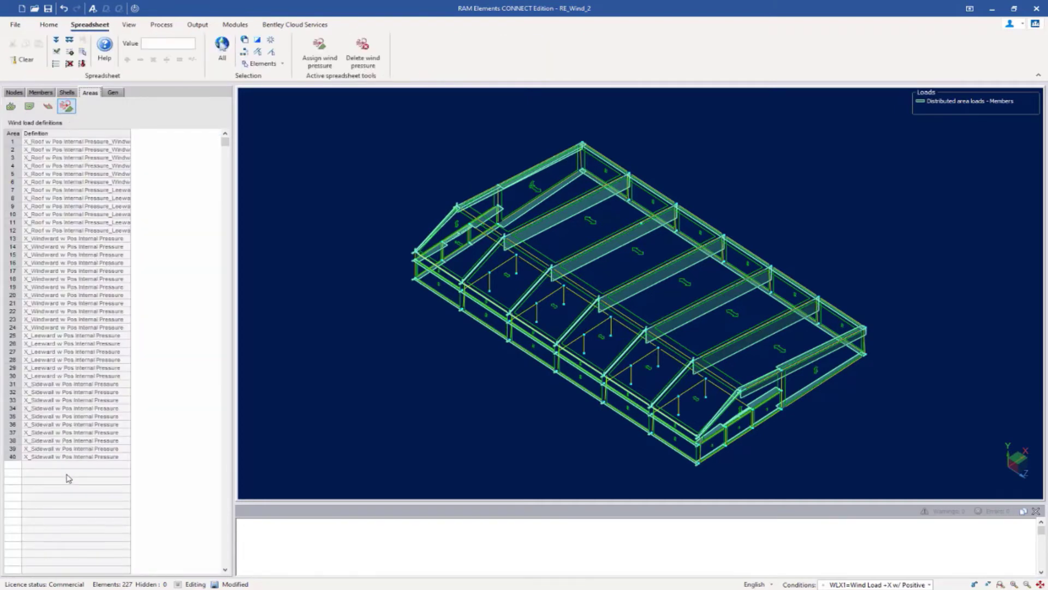
{"action": "left_click", "coordinate": [129, 134]}
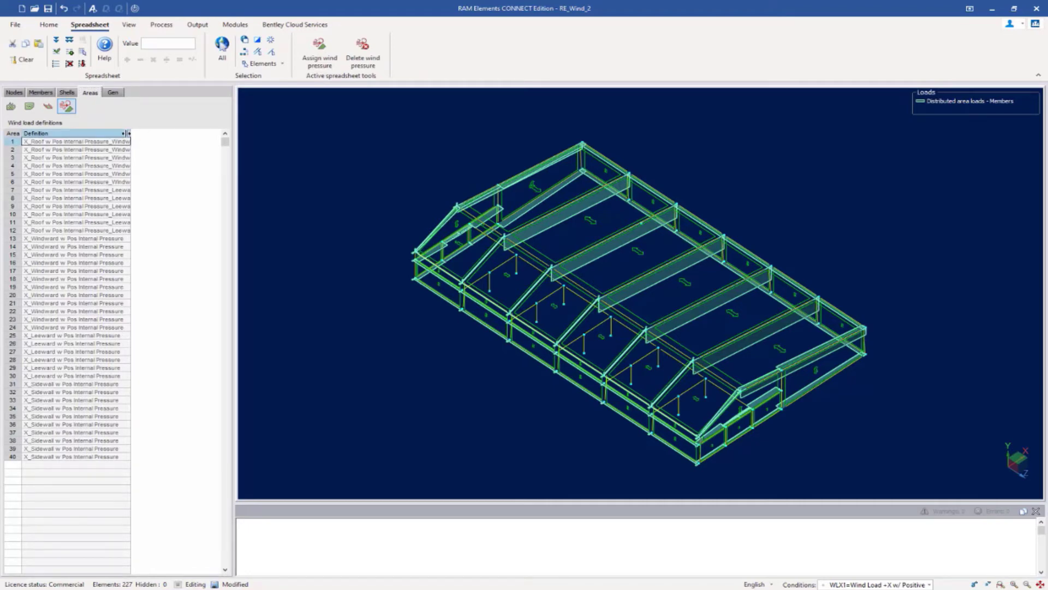
Step: Widen the Definition column so names like X_Roof w Pos Internal Pressure_Windward_Case A show fully
{"action": "left_click_drag", "start_coordinate": [131, 134], "coordinate": [181, 134]}
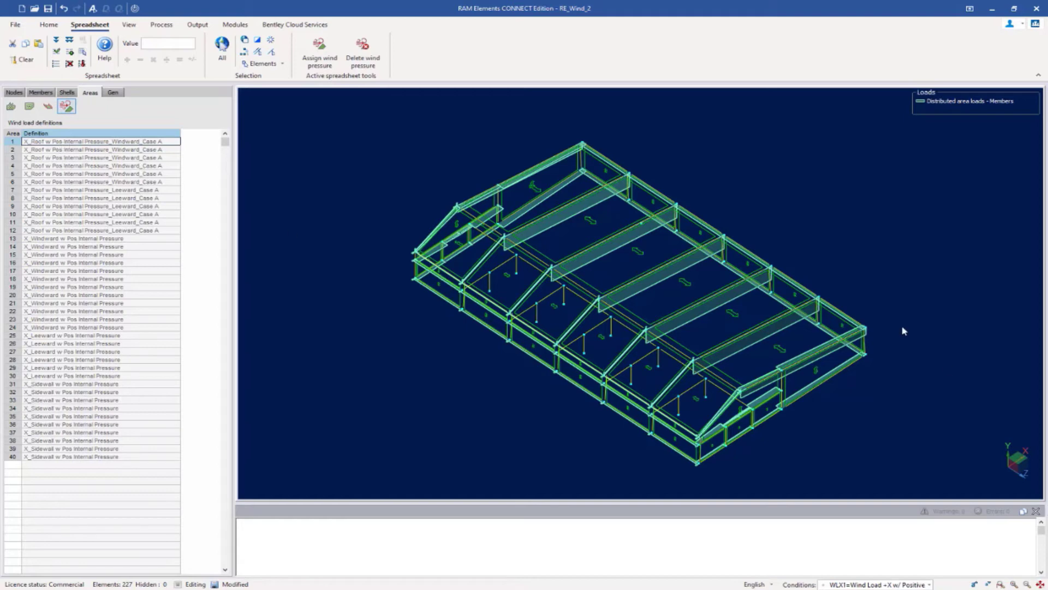
Step: Make WLX5 (-X wind, positive internal pressure, Case A) the active load condition
{"action": "left_click", "coordinate": [929, 584]}
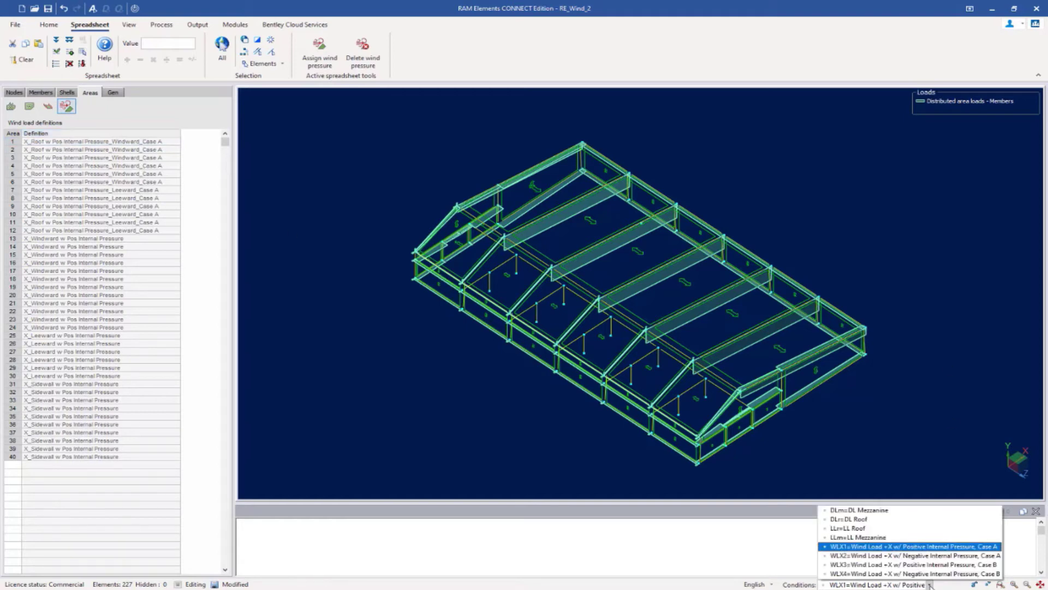
{"action": "scroll", "coordinate": [916, 556], "scroll_direction": "down", "scroll_amount": 3}
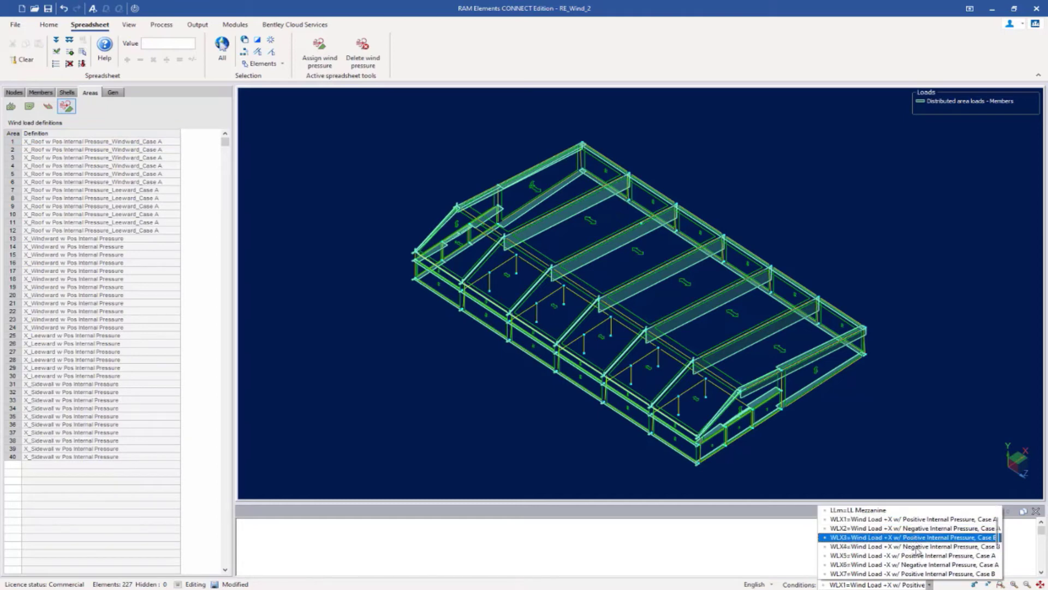
{"action": "left_click", "coordinate": [917, 556]}
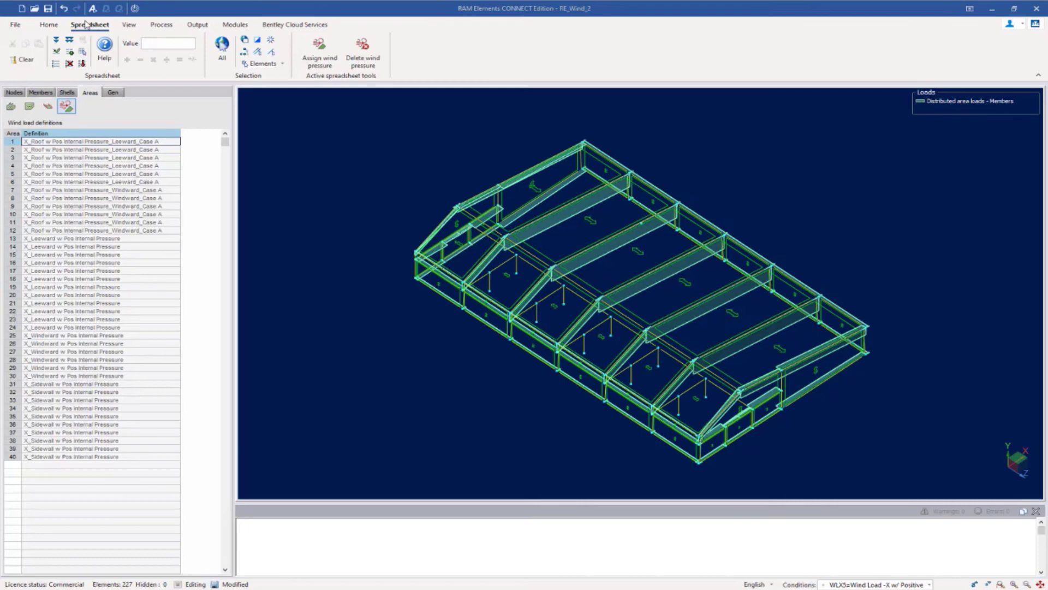
Step: Select all elements and bring up the Print load data options under Output > Data > Loads
{"action": "left_click", "coordinate": [221, 48]}
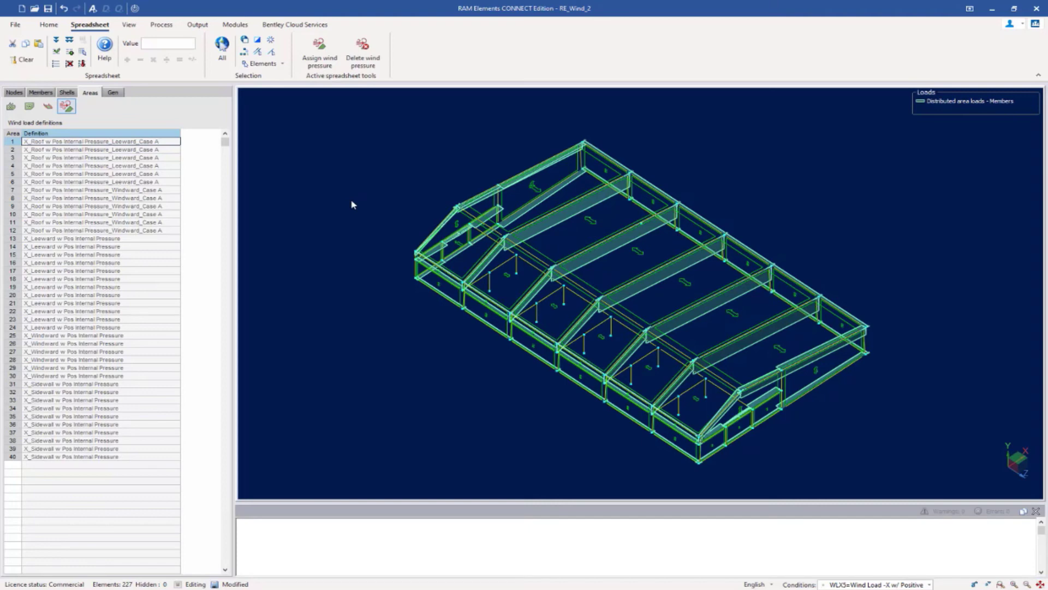
{"action": "left_click", "coordinate": [196, 25]}
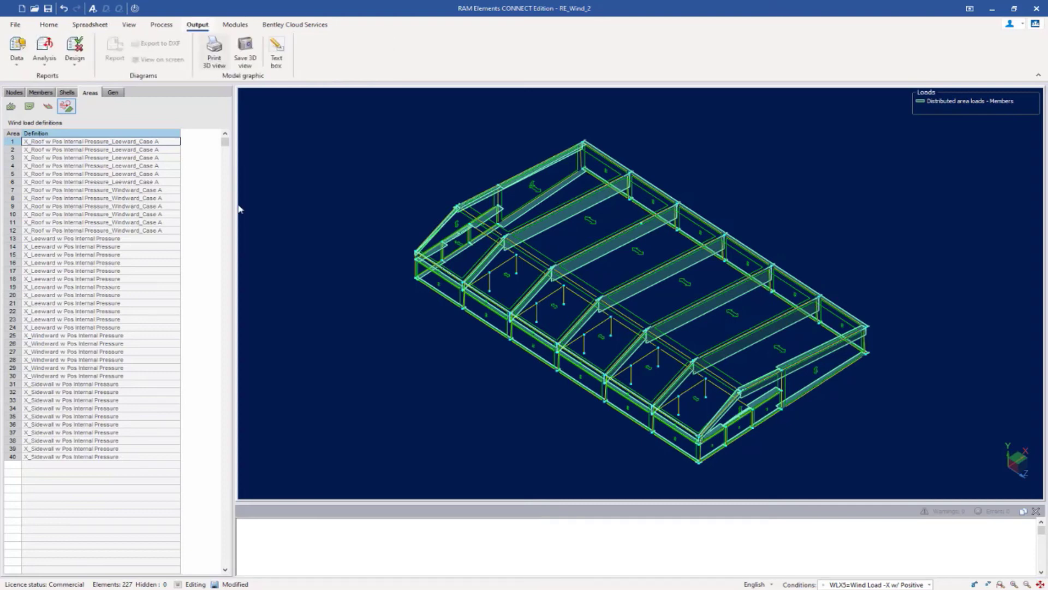
{"action": "left_click", "coordinate": [18, 63]}
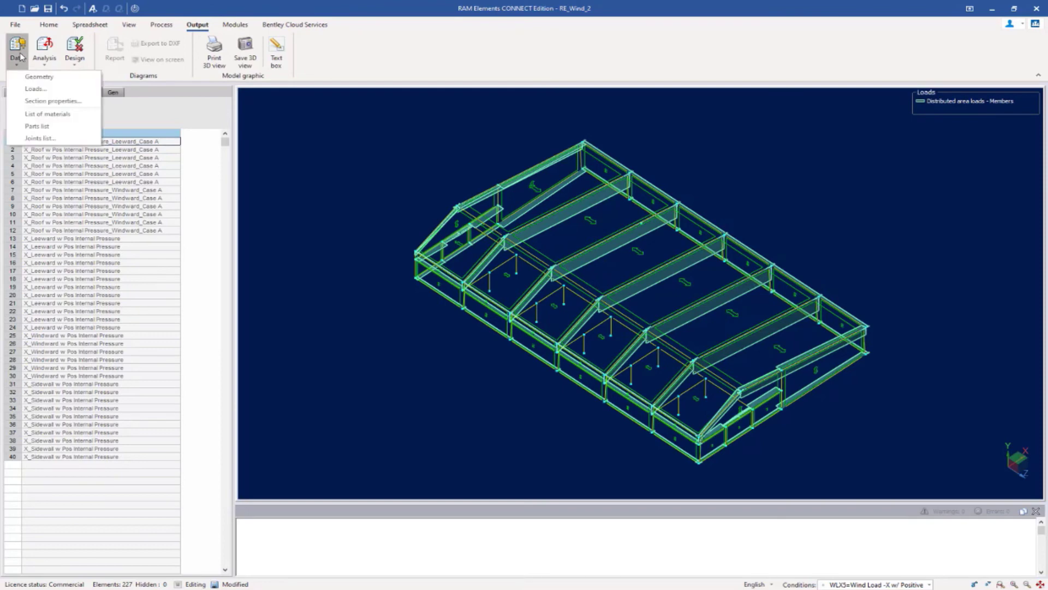
{"action": "left_click", "coordinate": [33, 89]}
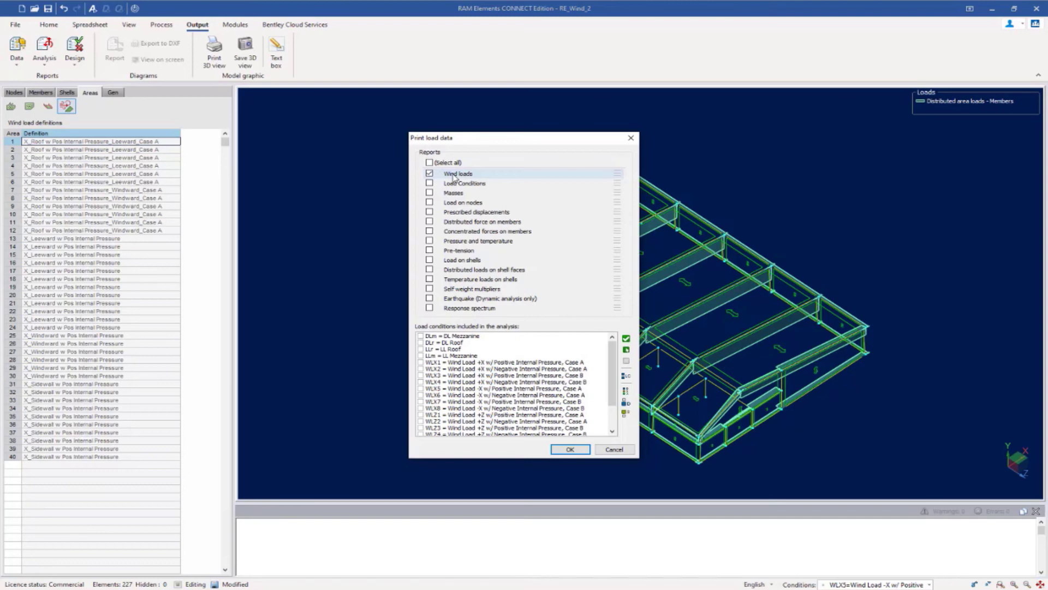
Step: Choose load condition WLX5 for the Wind loads report
{"action": "left_click", "coordinate": [421, 383]}
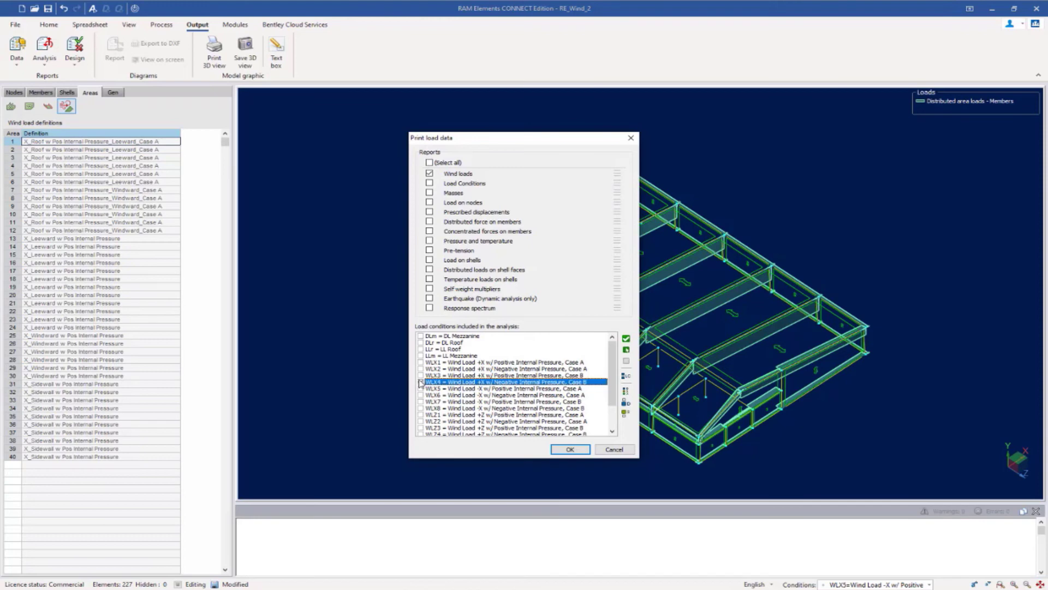
{"action": "left_click", "coordinate": [421, 389]}
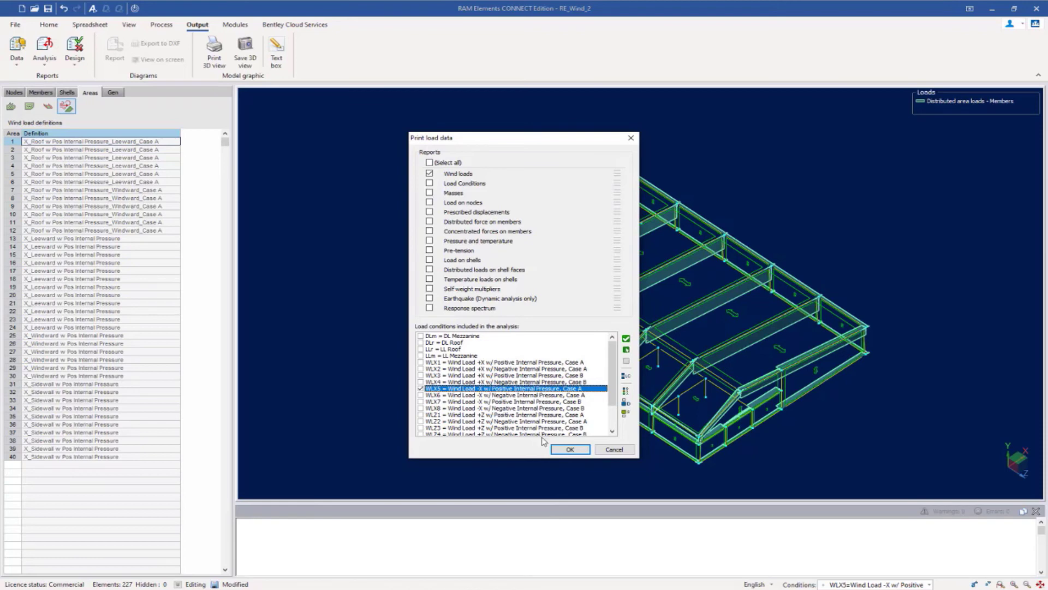
{"action": "left_click_drag", "start_coordinate": [613, 404], "coordinate": [614, 410]}
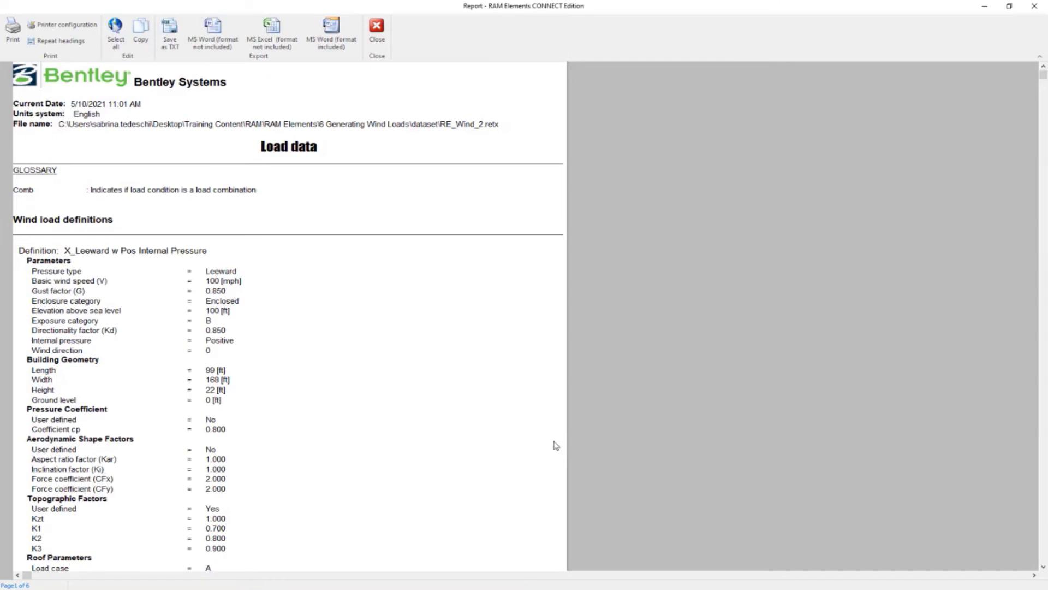
Step: Scroll the Load data report past the wind load definitions to the Area wind loads section
{"action": "scroll", "coordinate": [491, 376], "scroll_direction": "down", "scroll_amount": 6}
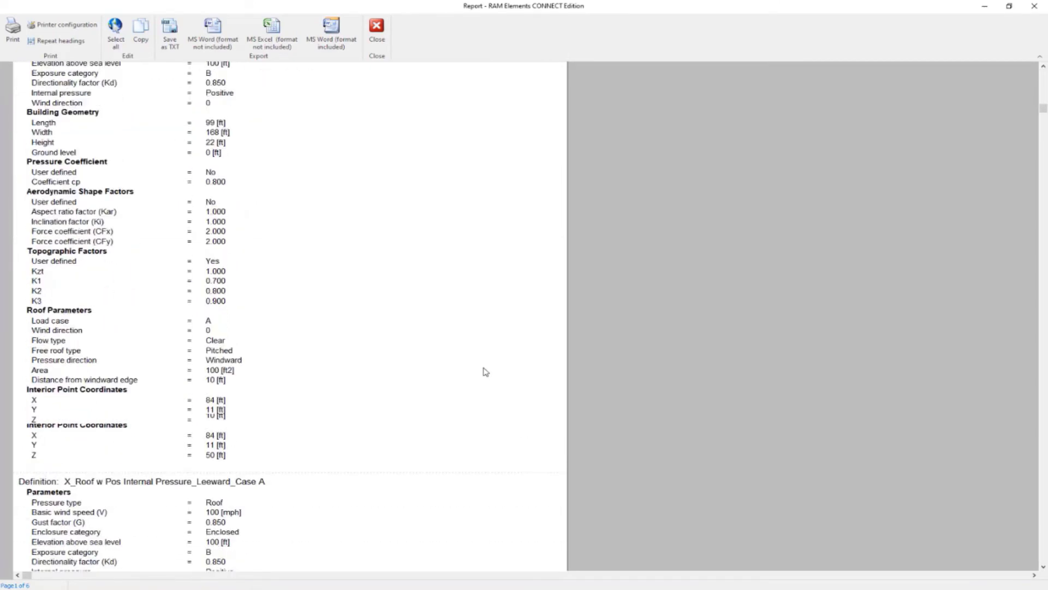
{"action": "scroll", "coordinate": [485, 375], "scroll_direction": "down", "scroll_amount": 2}
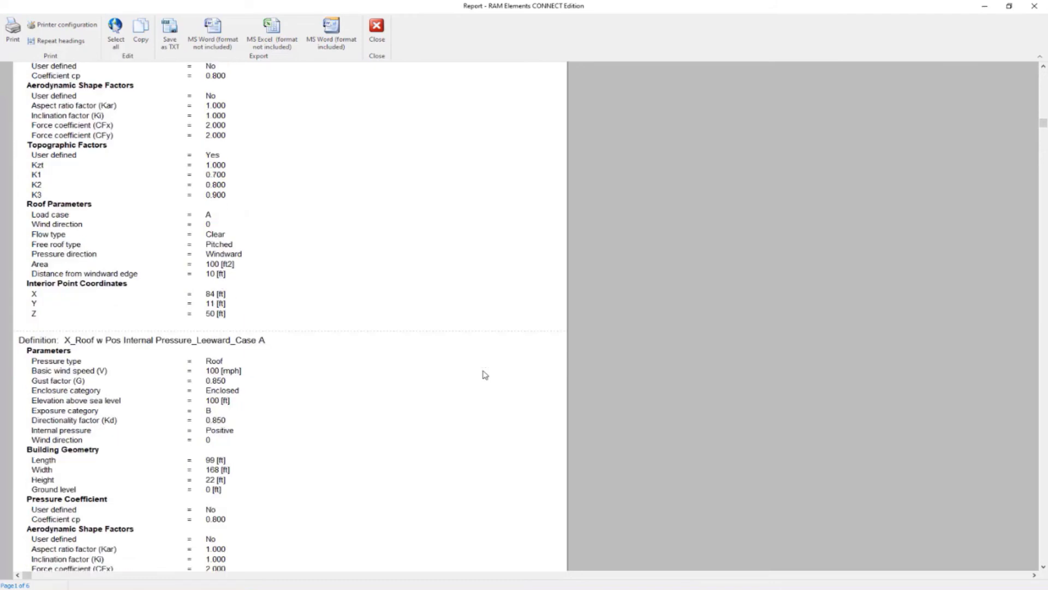
{"action": "scroll", "coordinate": [485, 374], "scroll_direction": "down", "scroll_amount": 8}
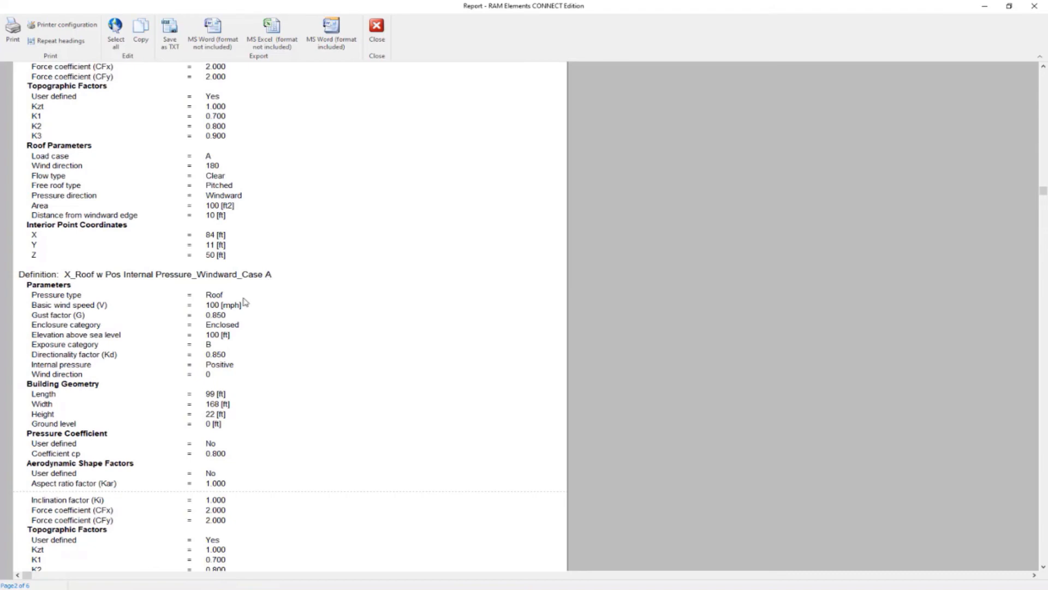
{"action": "scroll", "coordinate": [243, 293], "scroll_direction": "down", "scroll_amount": 3}
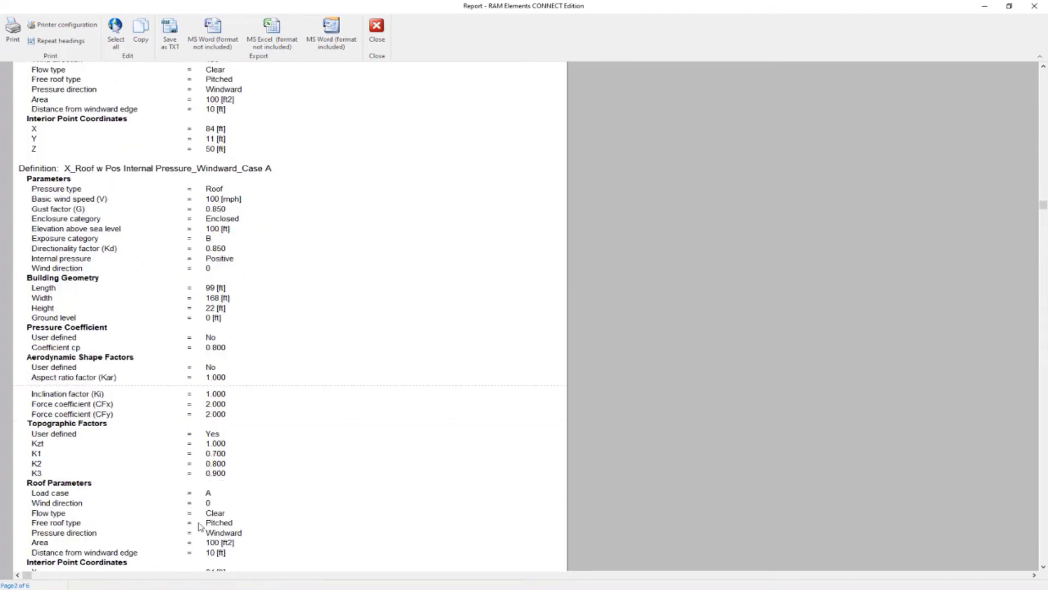
{"action": "scroll", "coordinate": [277, 469], "scroll_direction": "down", "scroll_amount": 8}
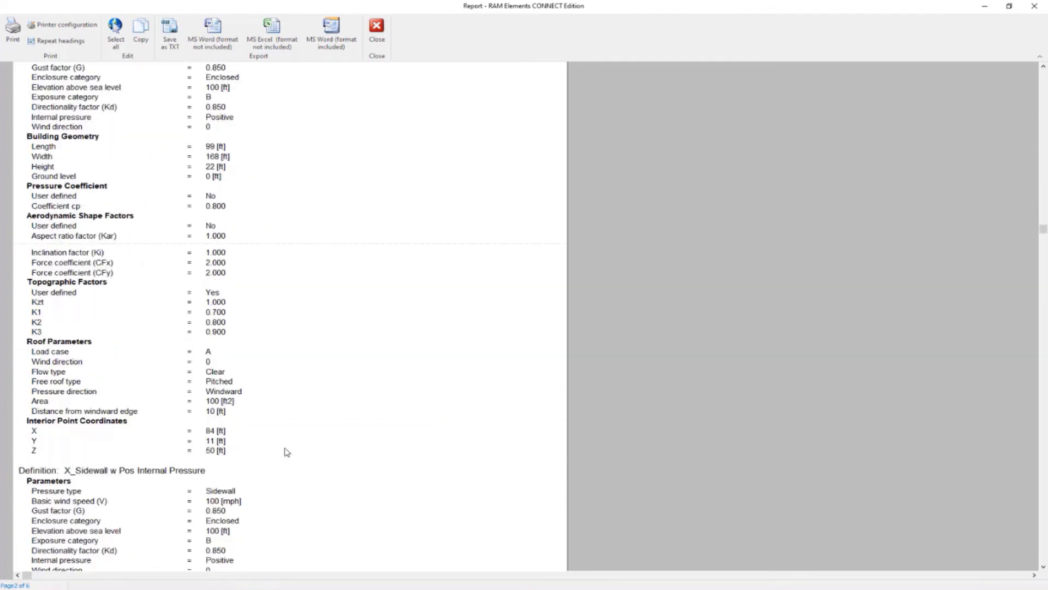
{"action": "scroll", "coordinate": [284, 439], "scroll_direction": "down", "scroll_amount": 13}
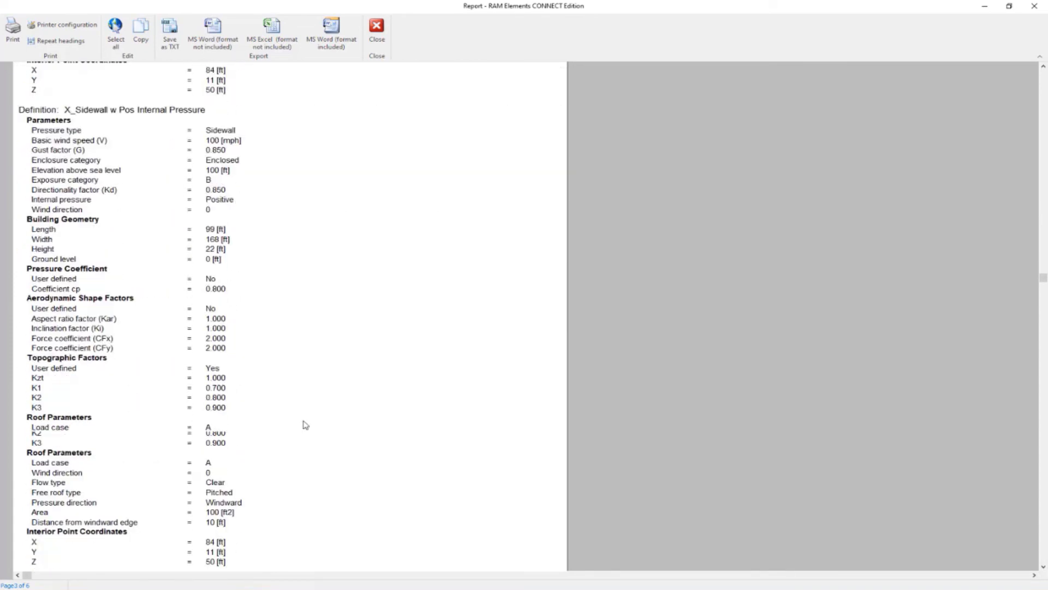
{"action": "scroll", "coordinate": [313, 410], "scroll_direction": "down", "scroll_amount": 13}
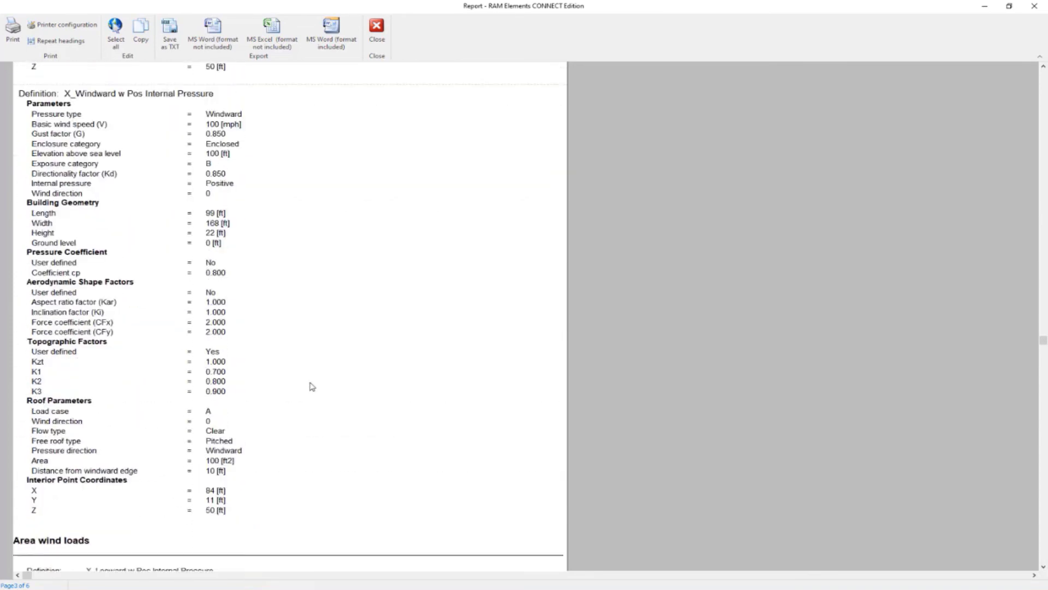
{"action": "scroll", "coordinate": [313, 377], "scroll_direction": "down", "scroll_amount": 4}
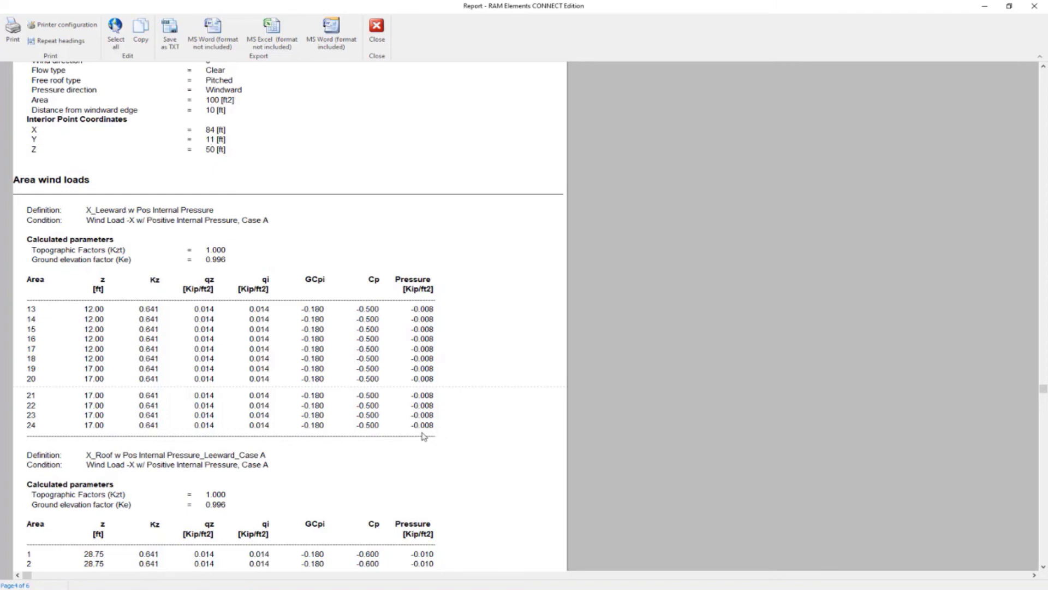
Step: Scroll through the Area wind loads tables to the Nomenclature, then close the report
{"action": "scroll", "coordinate": [423, 435], "scroll_direction": "down", "scroll_amount": 3}
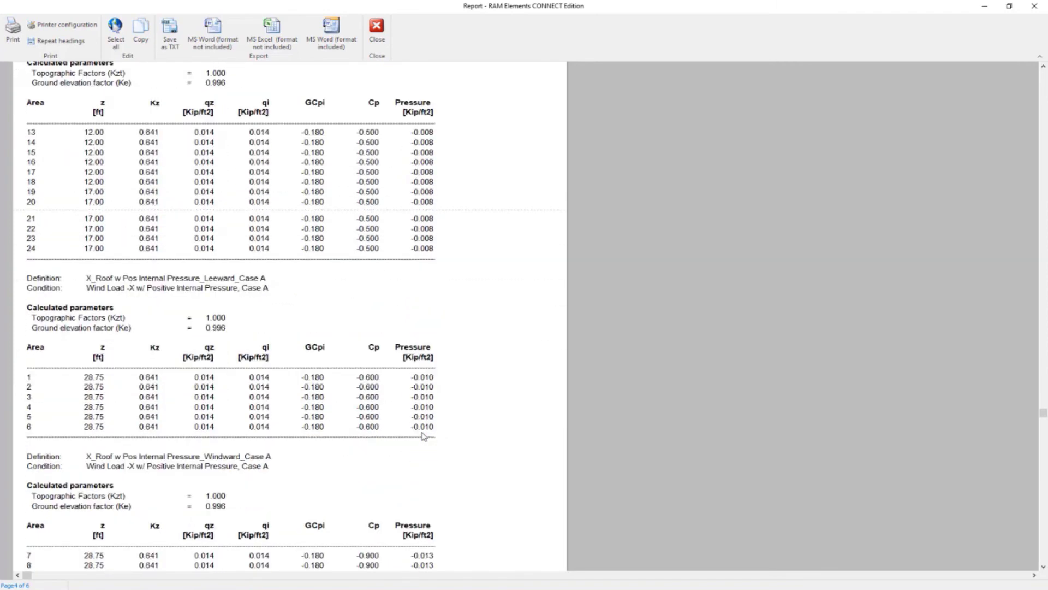
{"action": "scroll", "coordinate": [423, 432], "scroll_direction": "down", "scroll_amount": 2}
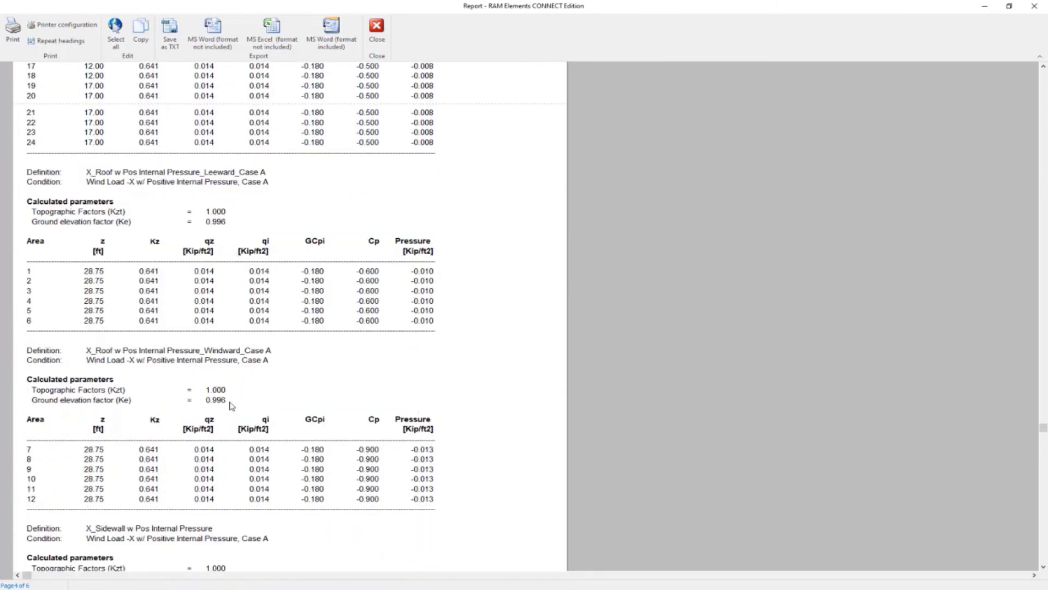
{"action": "scroll", "coordinate": [232, 405], "scroll_direction": "down", "scroll_amount": 4}
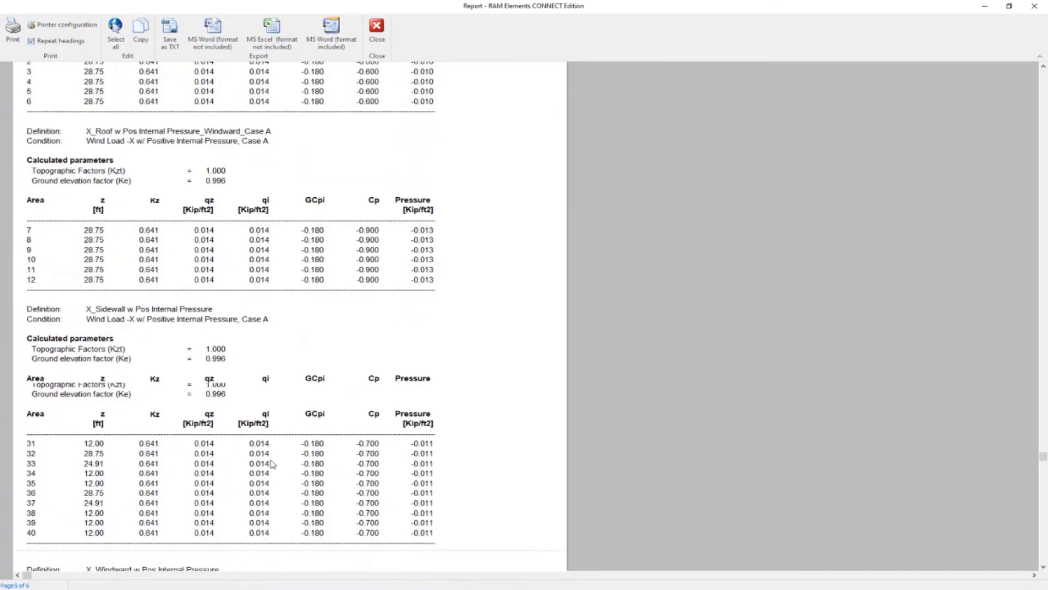
{"action": "scroll", "coordinate": [273, 464], "scroll_direction": "down", "scroll_amount": 4}
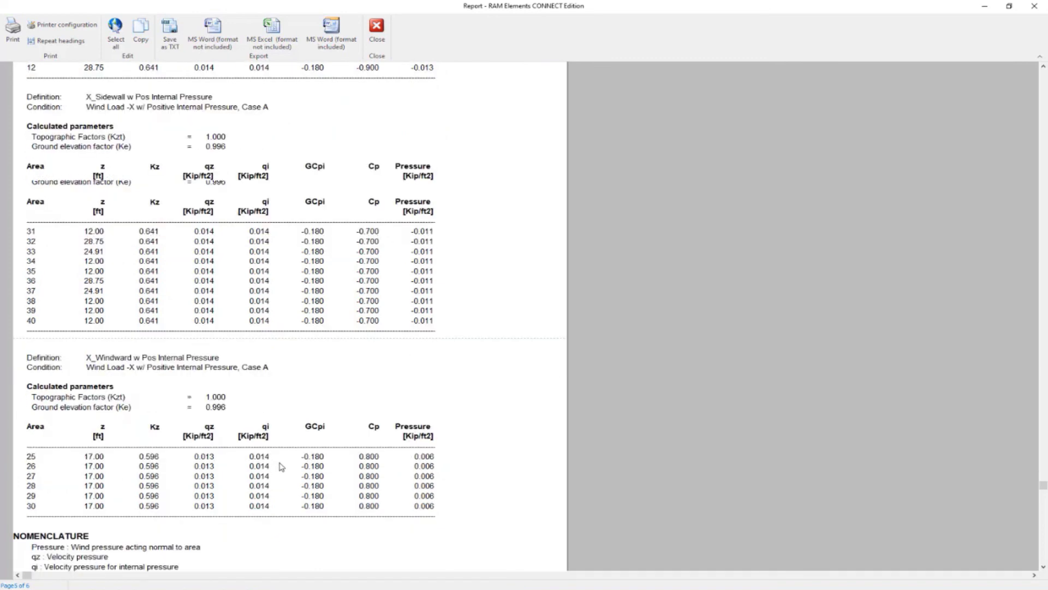
{"action": "scroll", "coordinate": [281, 466], "scroll_direction": "down", "scroll_amount": 2}
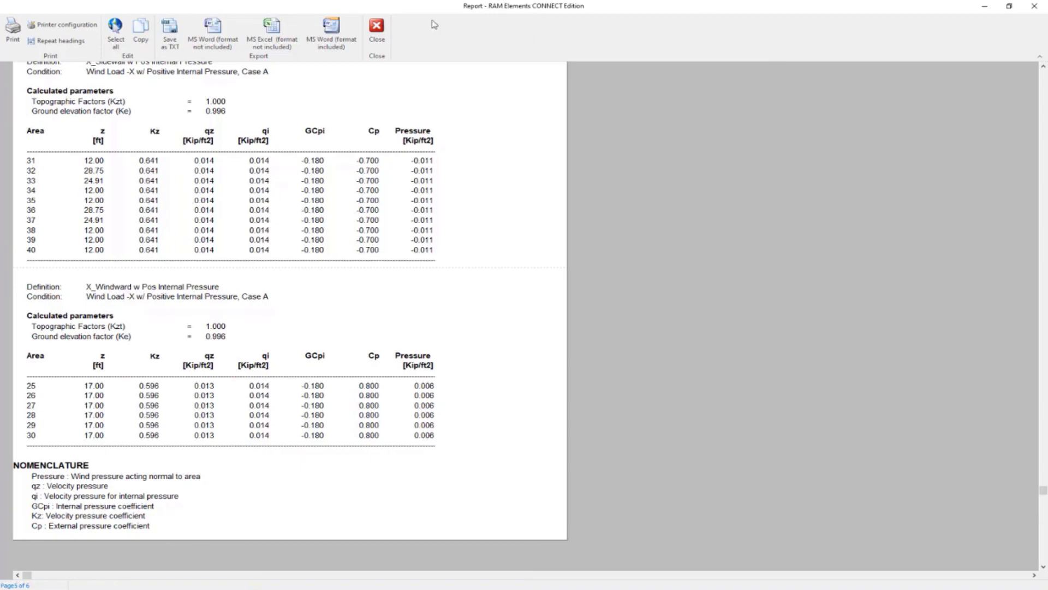
{"action": "left_click", "coordinate": [377, 30]}
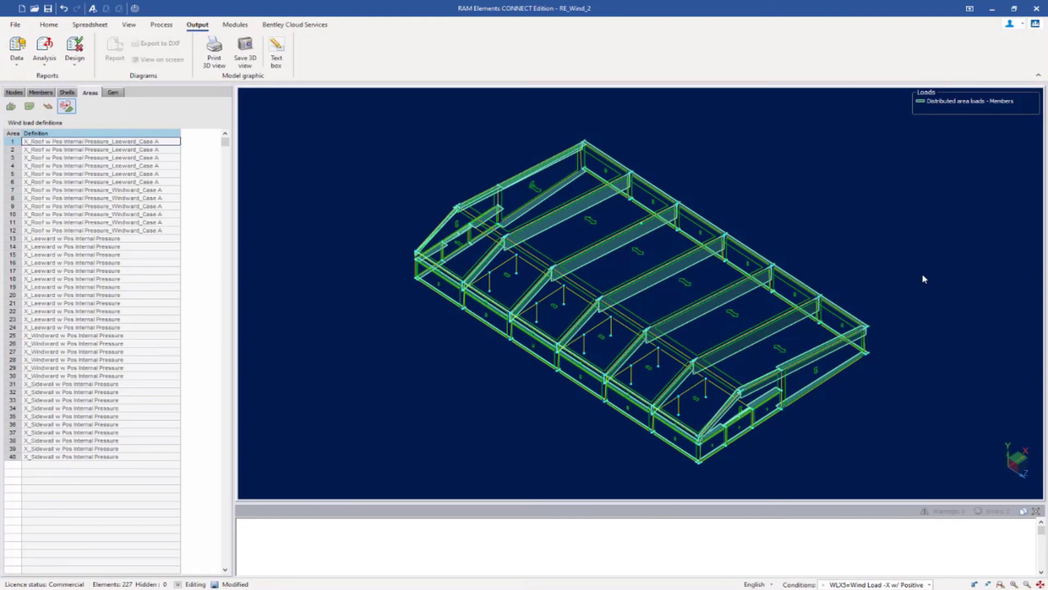